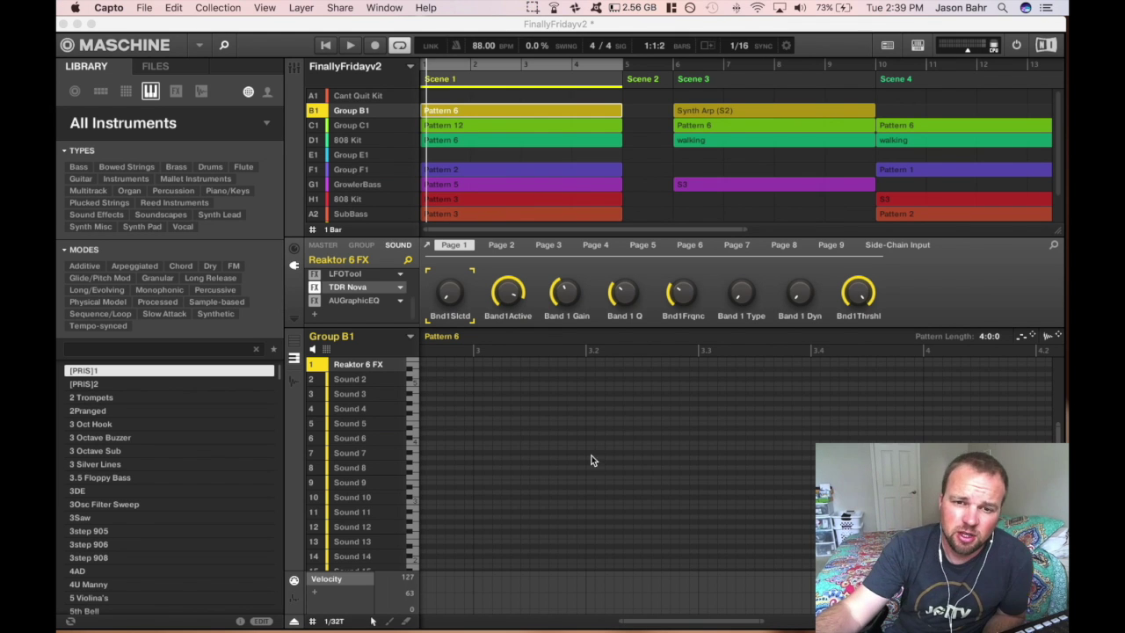
Step: Bring the Maschine 2 window with the FinallyFridayv2 project into focus
left_click(923, 299)
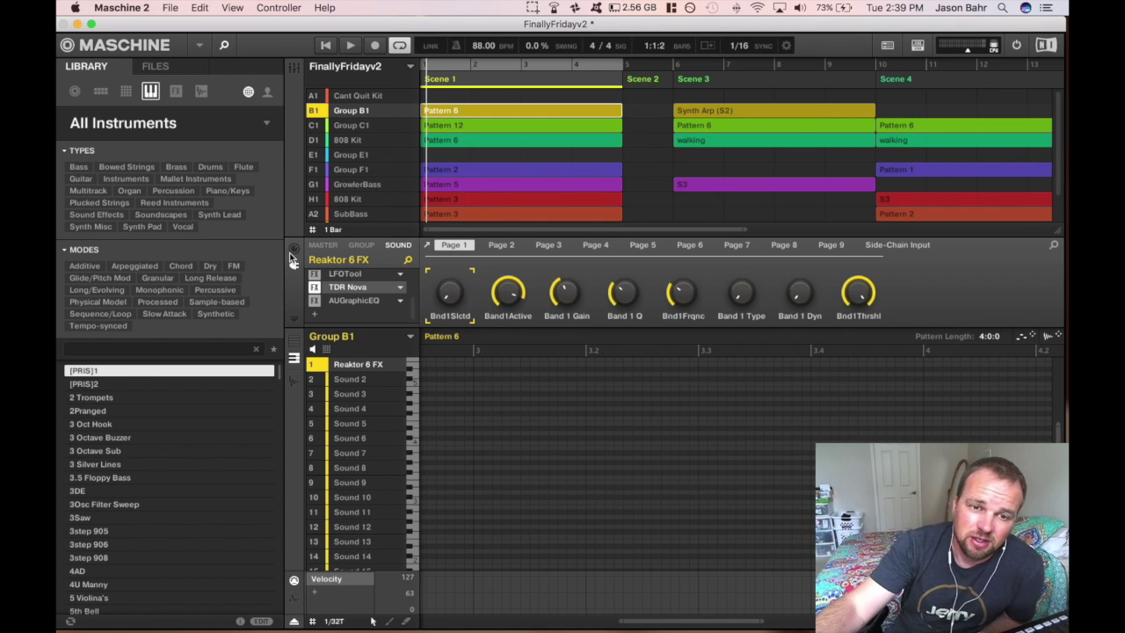
Step: Open Group B1's AUGraphicEQ editor and change its layout to 10 Bands
left_click(360, 301)
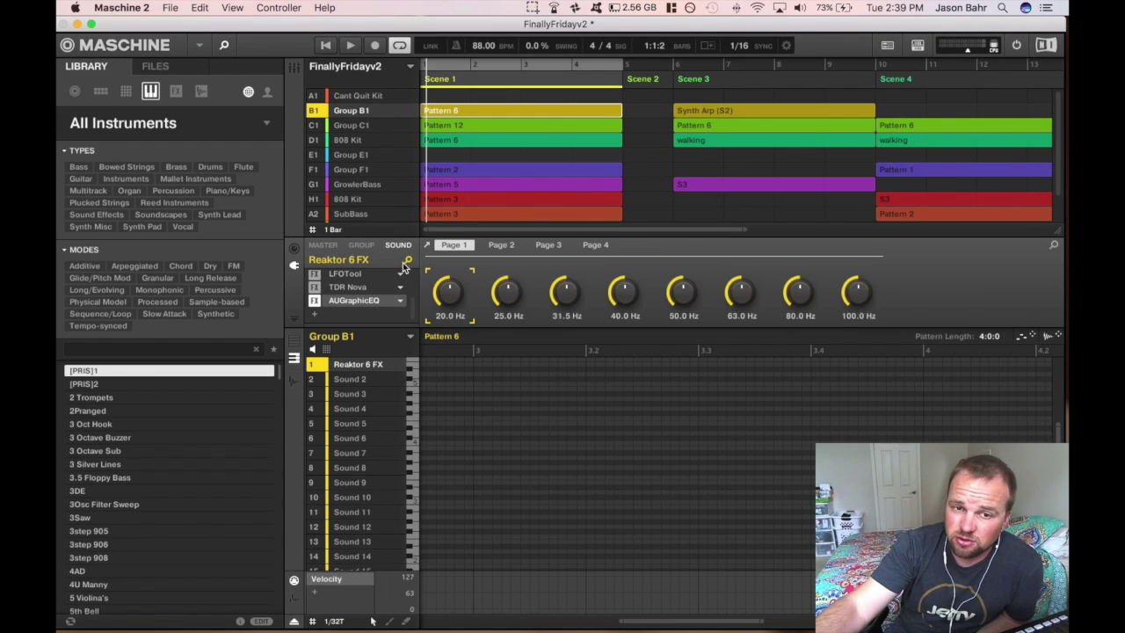
left_click(426, 245)
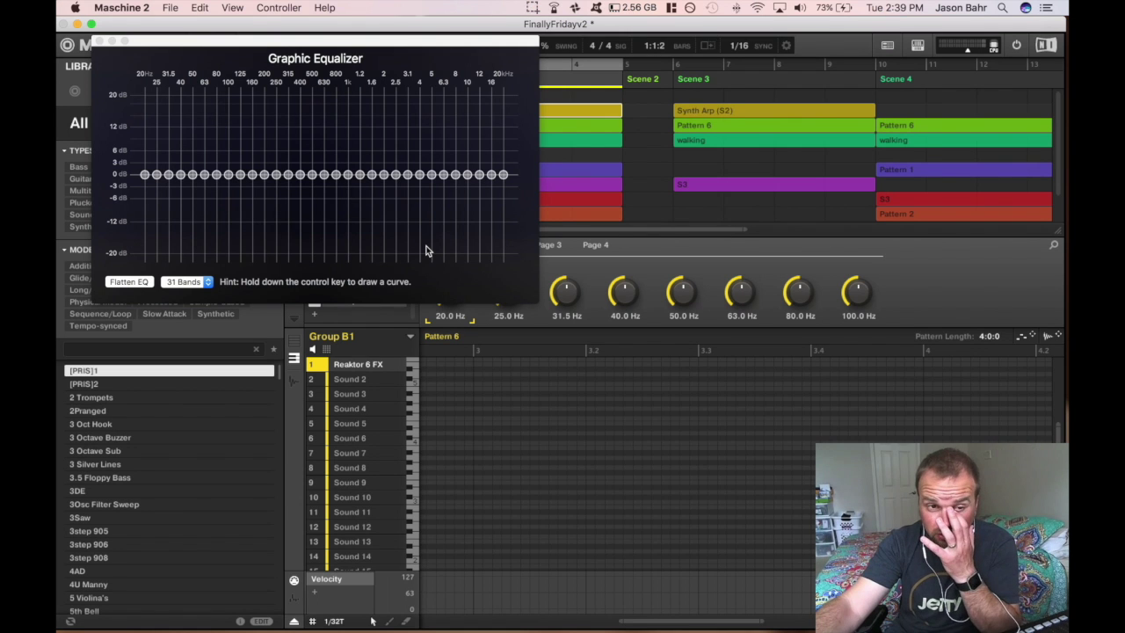
left_click(101, 43)
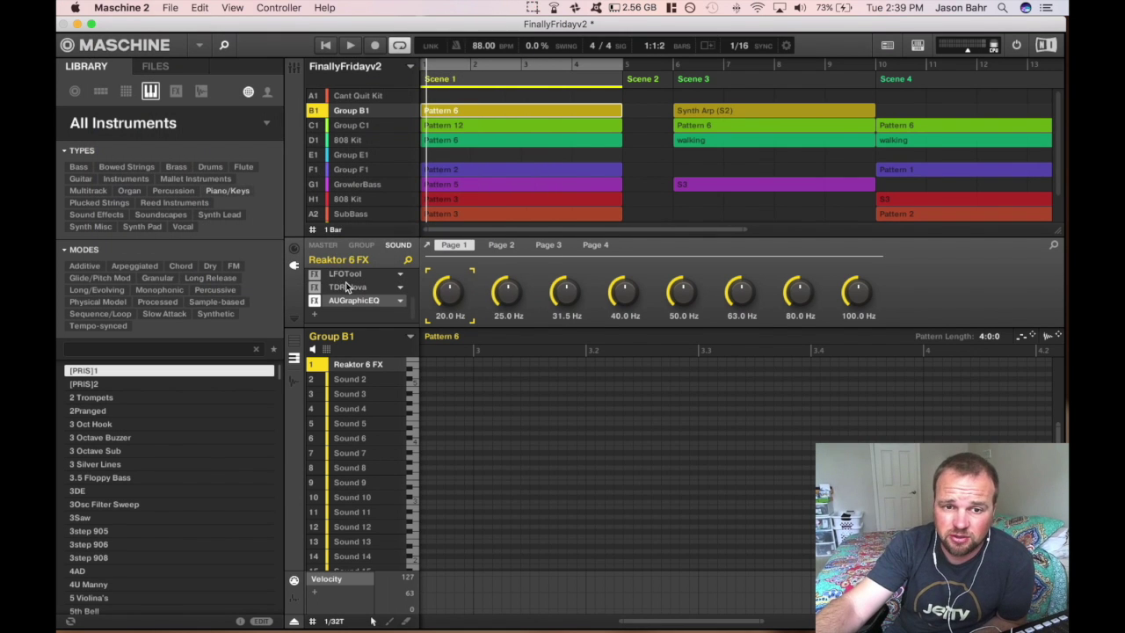
left_click(399, 301)
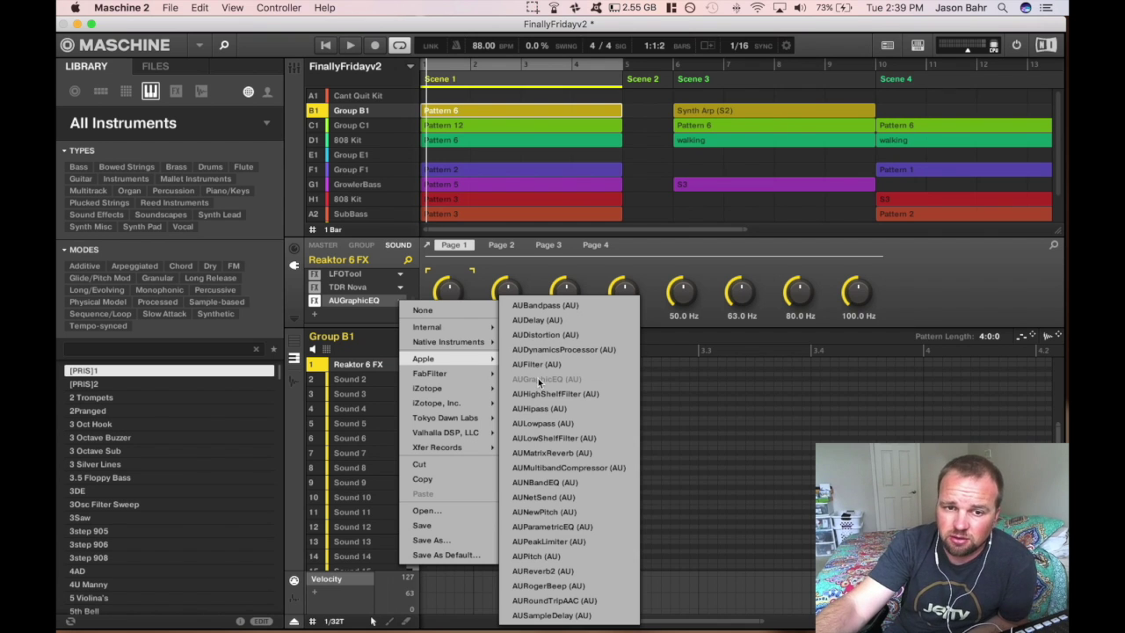
left_click(426, 248)
left_click(424, 245)
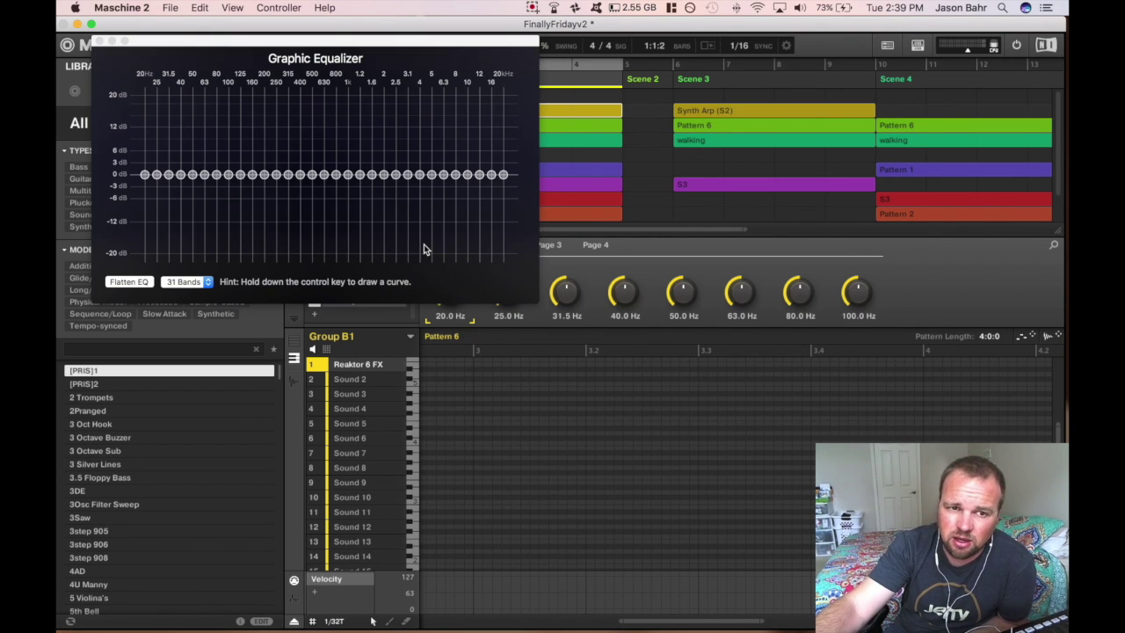
left_click(200, 281)
key("Down")
key("Return")
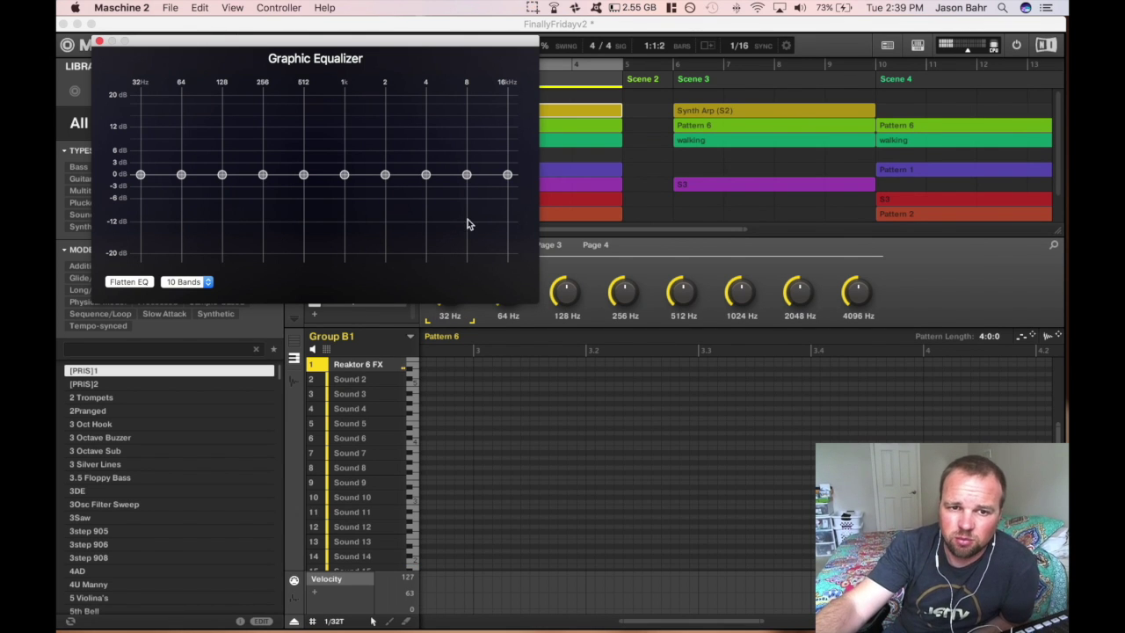
left_click(100, 43)
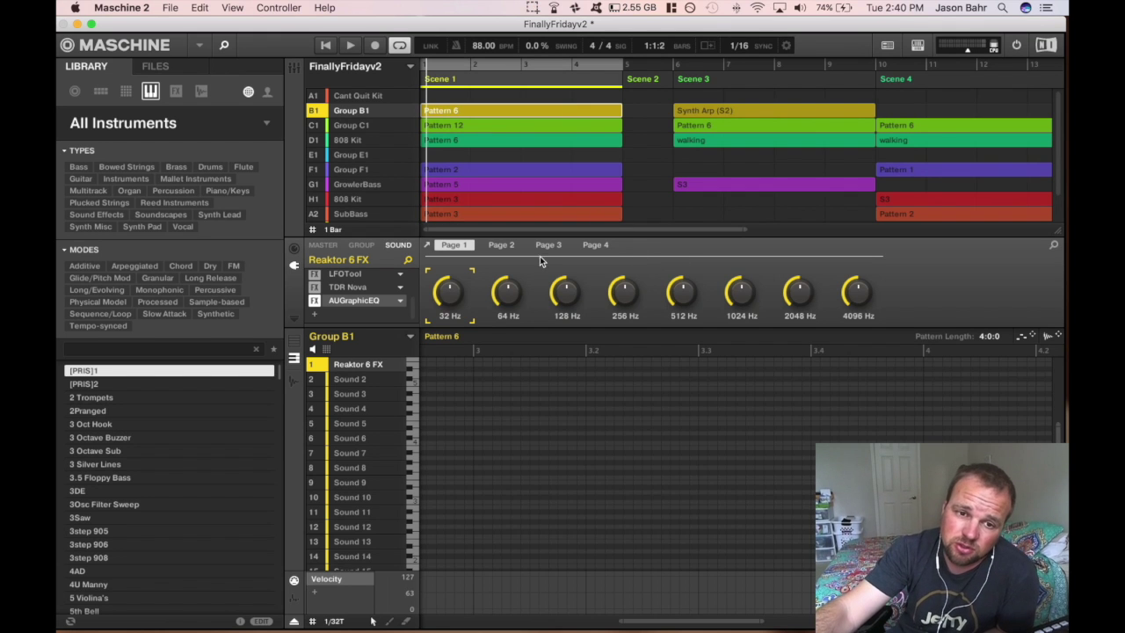
Step: Open Group B1's TDR Nova editor and toggle its HP filter off and back on
left_click(352, 290)
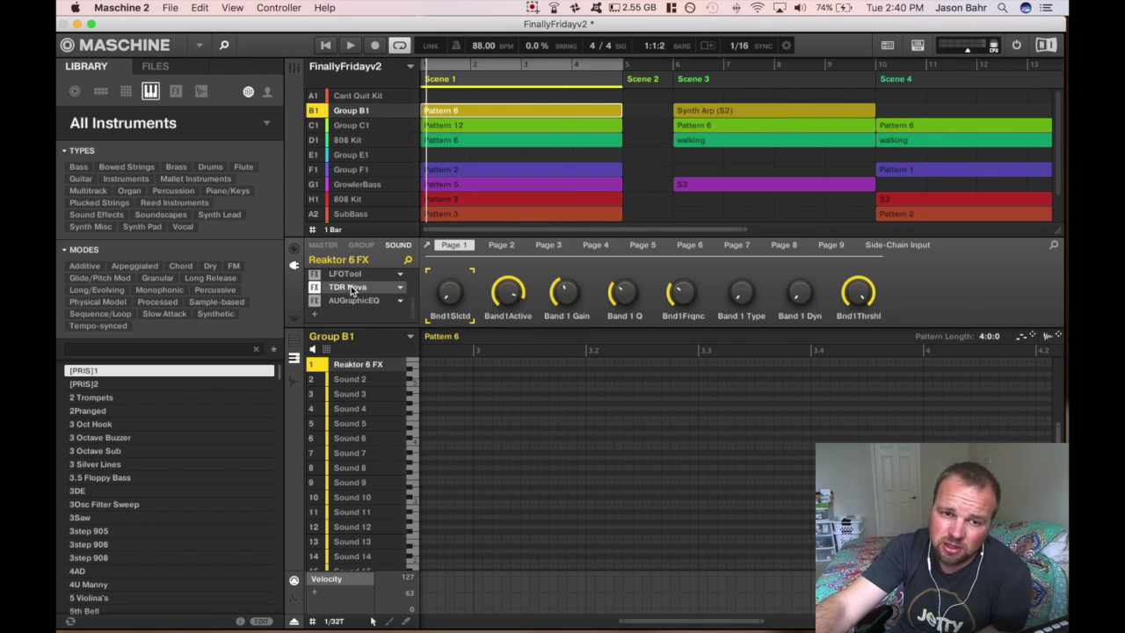
left_click(427, 246)
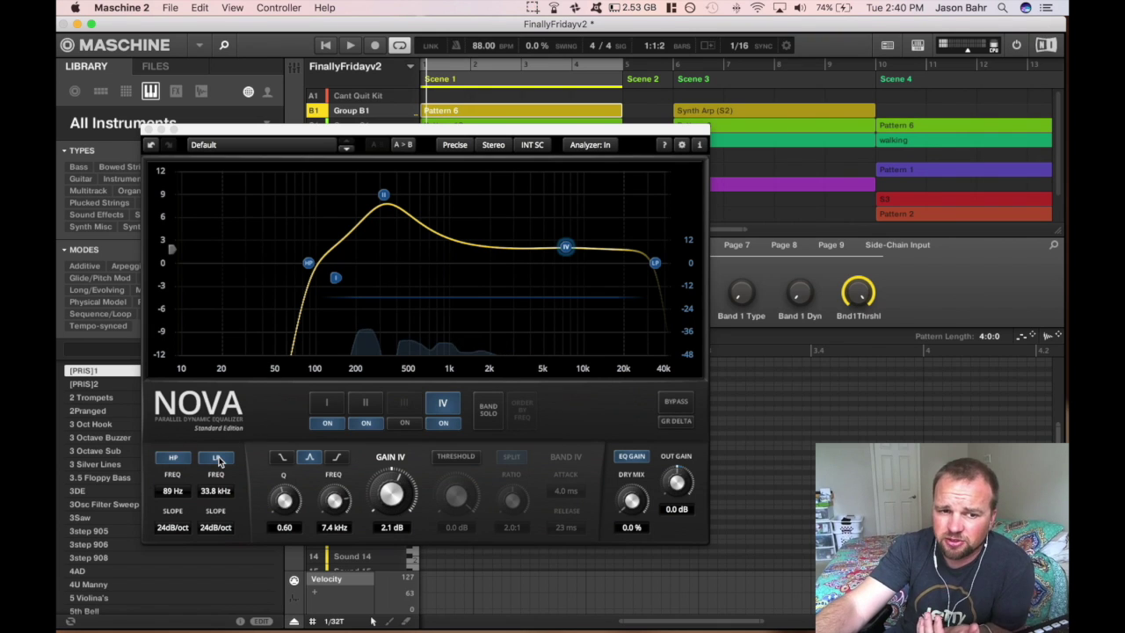
left_click(176, 462)
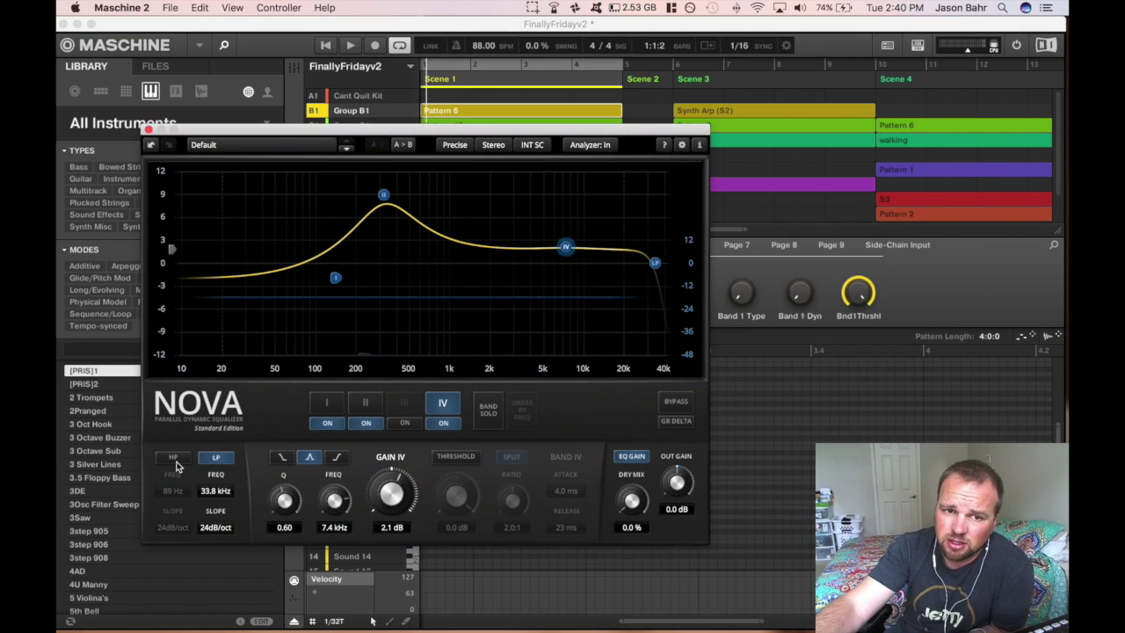
left_click(175, 462)
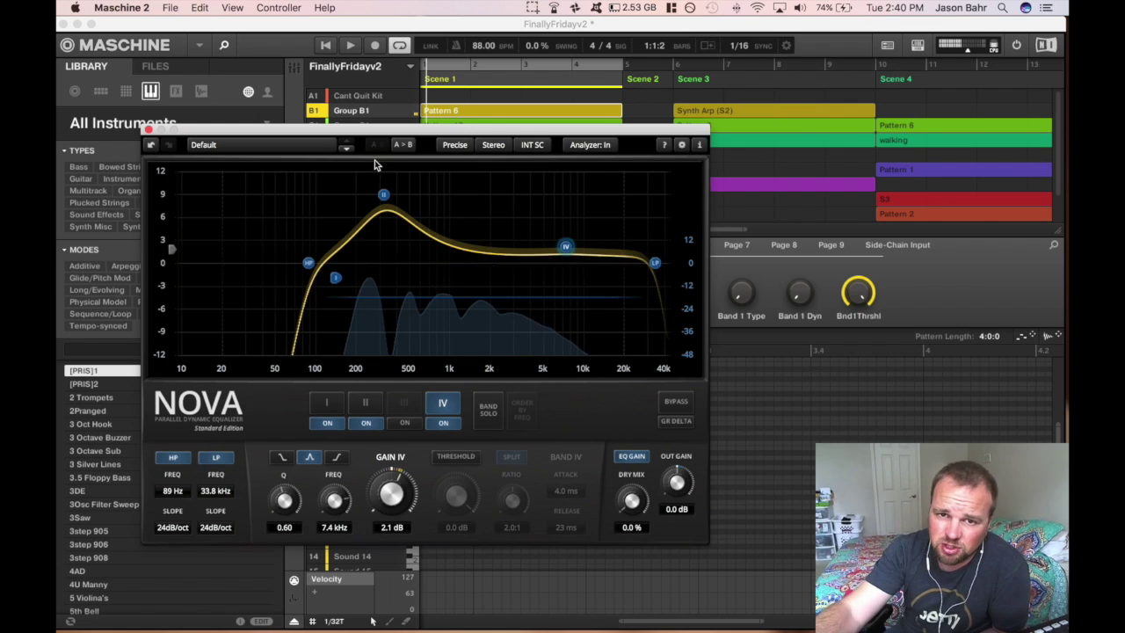
left_click(609, 146)
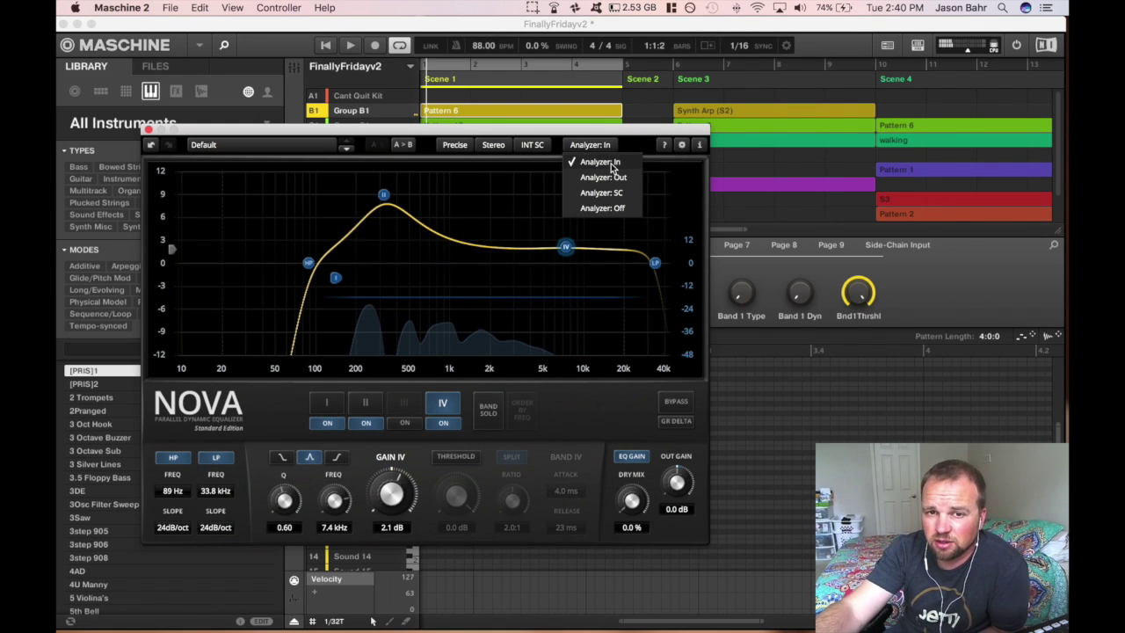
left_click(613, 178)
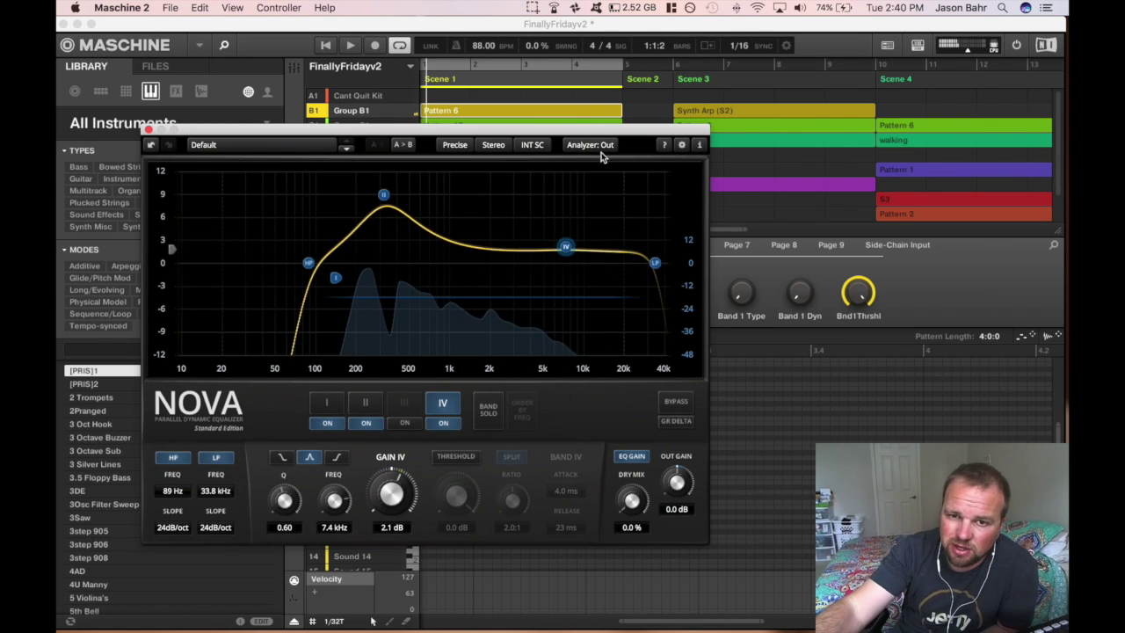
left_click(595, 145)
left_click(603, 163)
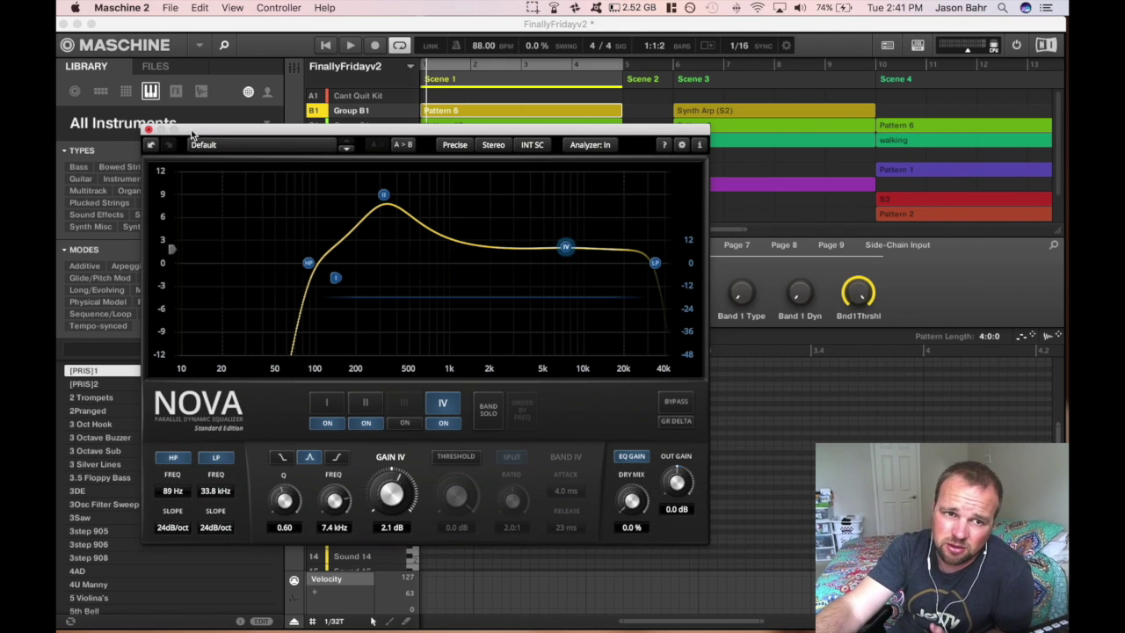
Step: Move the Nova EQ window up and slightly to the right
left_click_drag(192, 133, 237, 84)
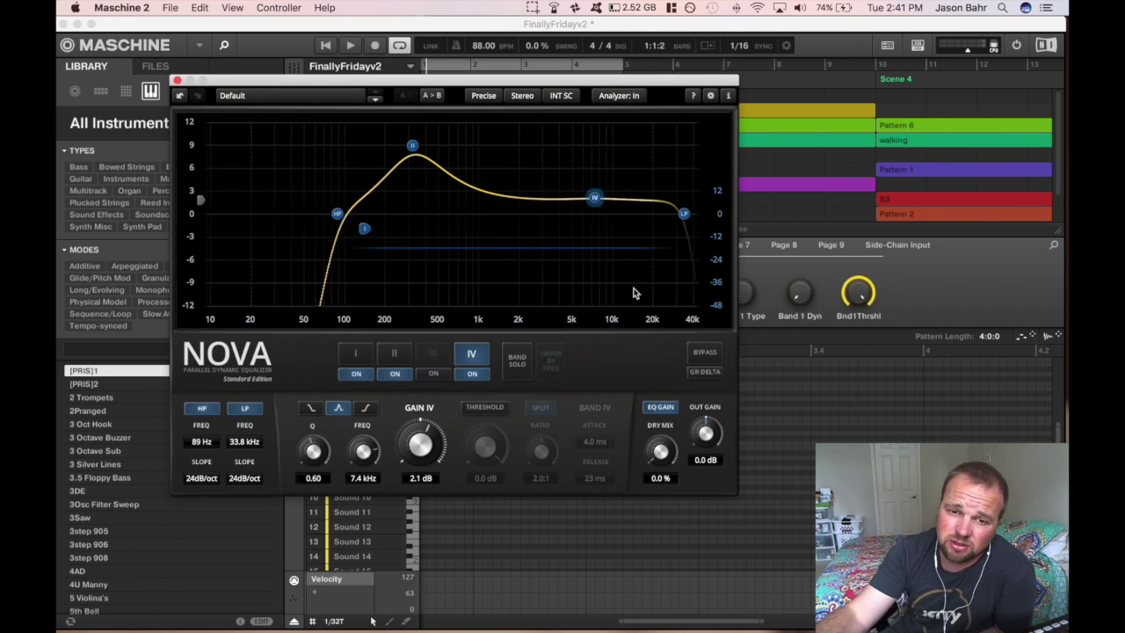
Step: Set Nova band II's bell to an 8.3 dB boost at 319 Hz
left_click(407, 356)
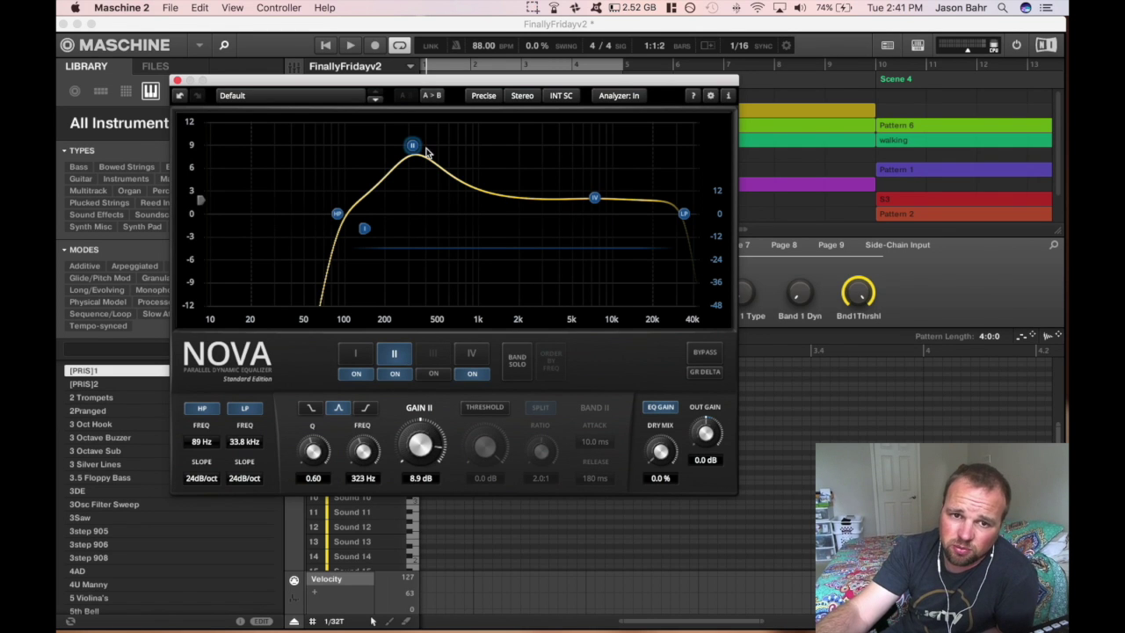
left_click_drag(413, 149, 411, 158)
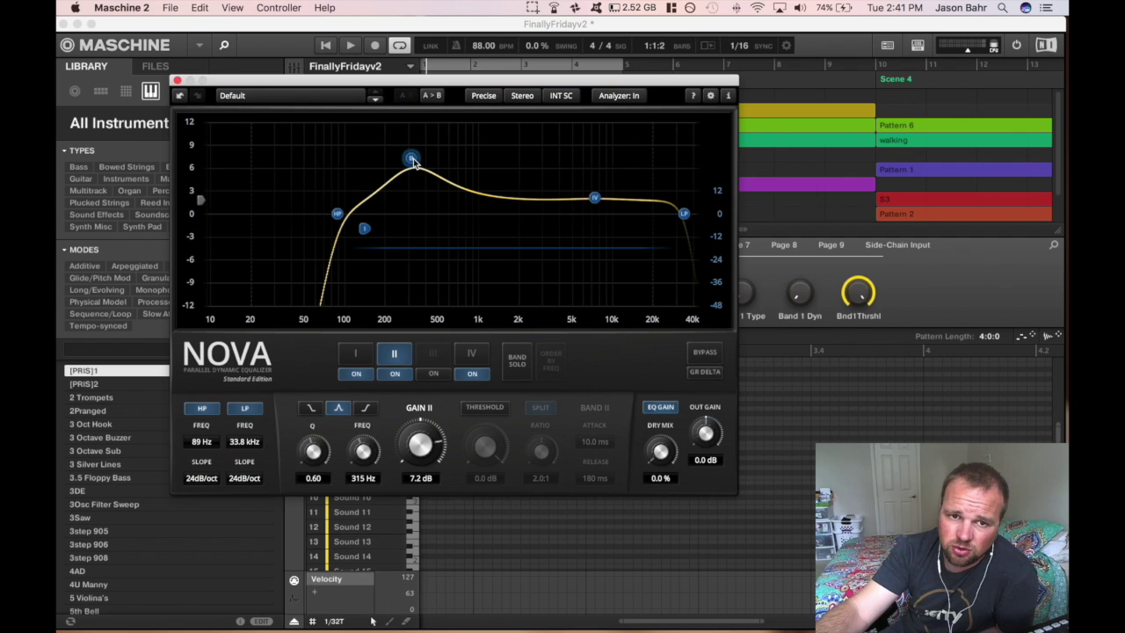
left_click_drag(413, 161, 417, 155)
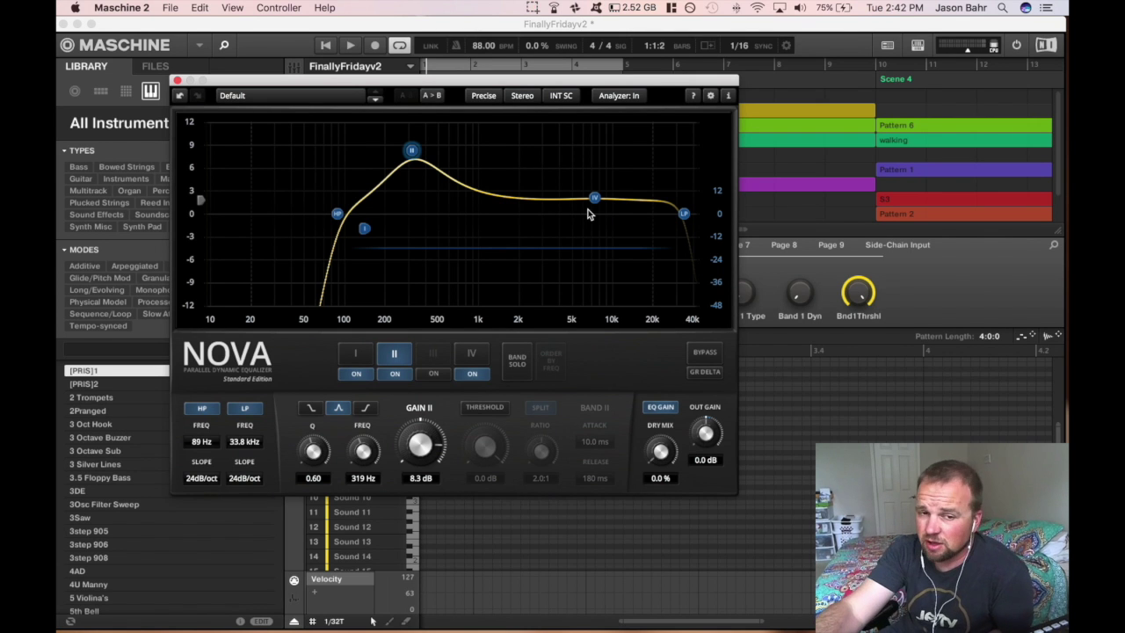
Step: Move the Nova EQ window right and slightly down over the arranger
left_click_drag(615, 77, 730, 129)
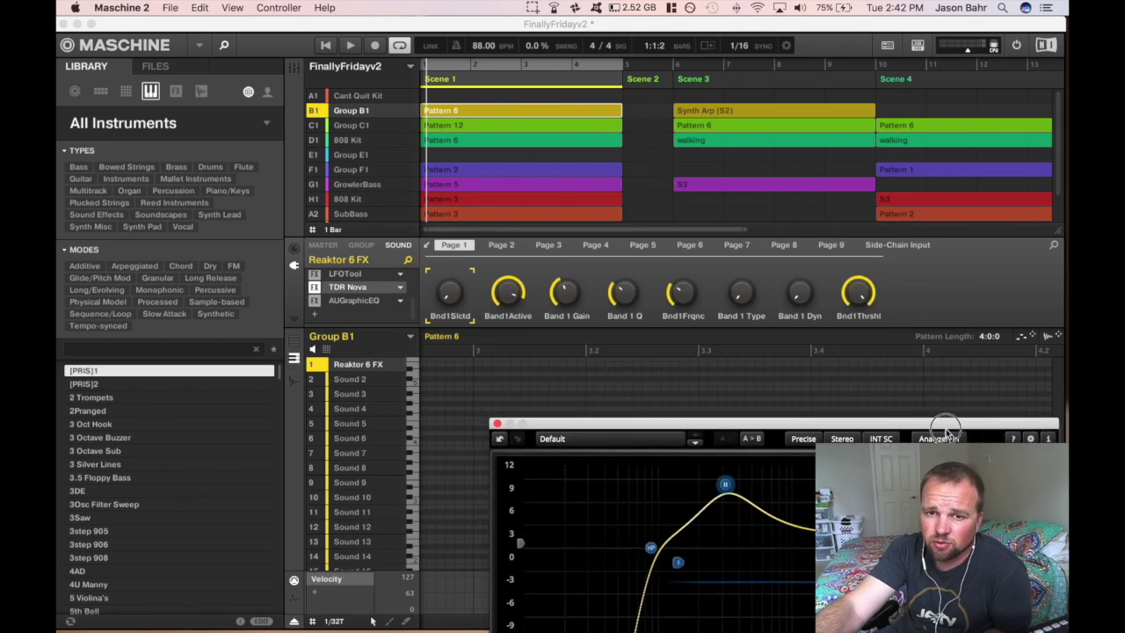